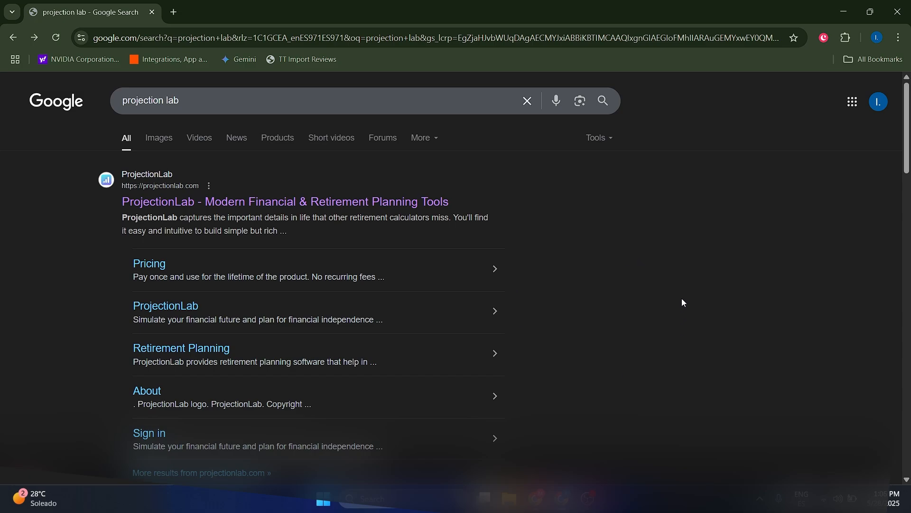
# - Open the ProjectionLab website from the search results and start planning in Sandbox mode
pyautogui.scroll(-2, 560, 272)
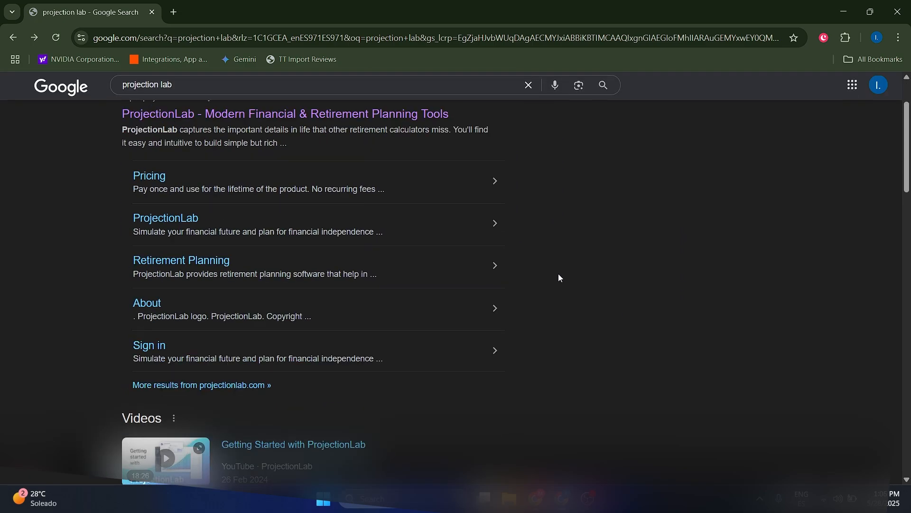
pyautogui.scroll(2, 558, 274)
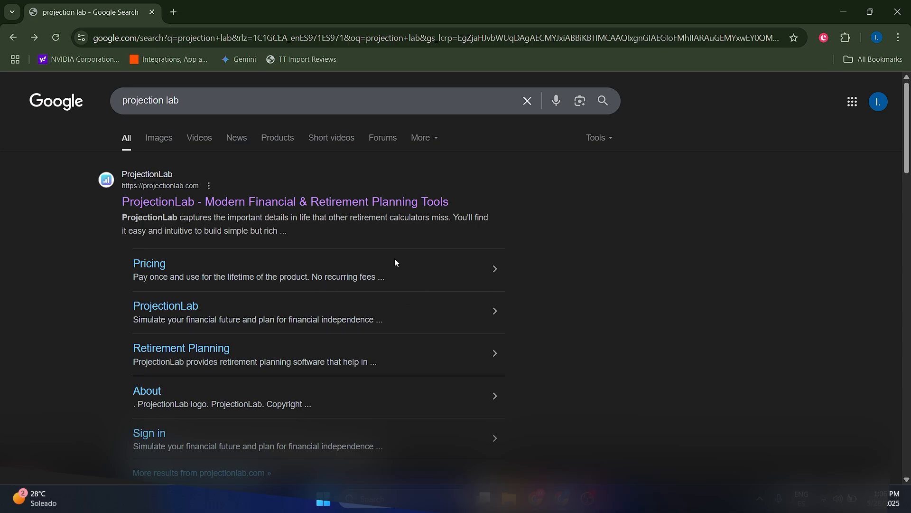
pyautogui.click(218, 209)
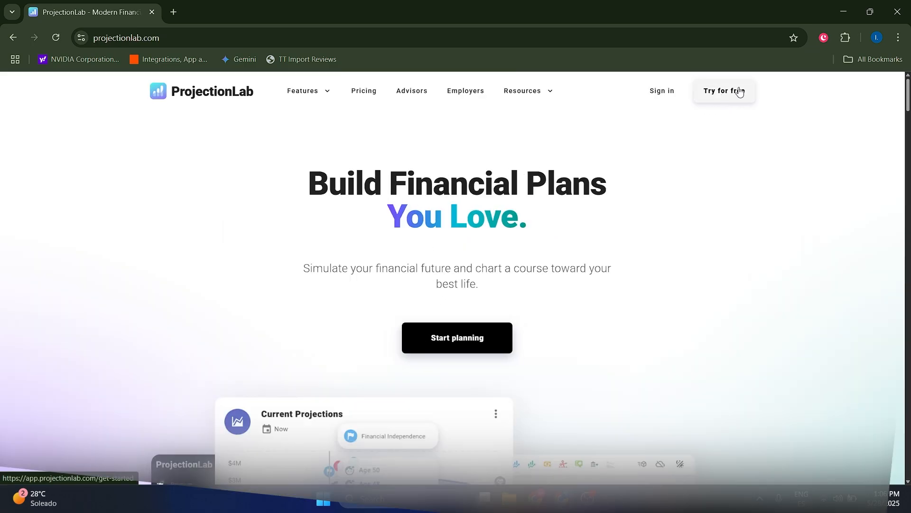
pyautogui.click(471, 343)
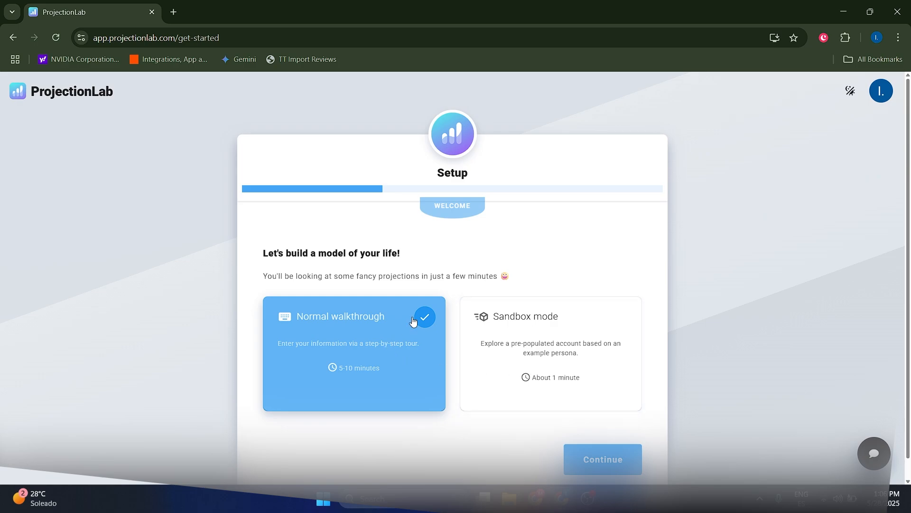
pyautogui.click(524, 377)
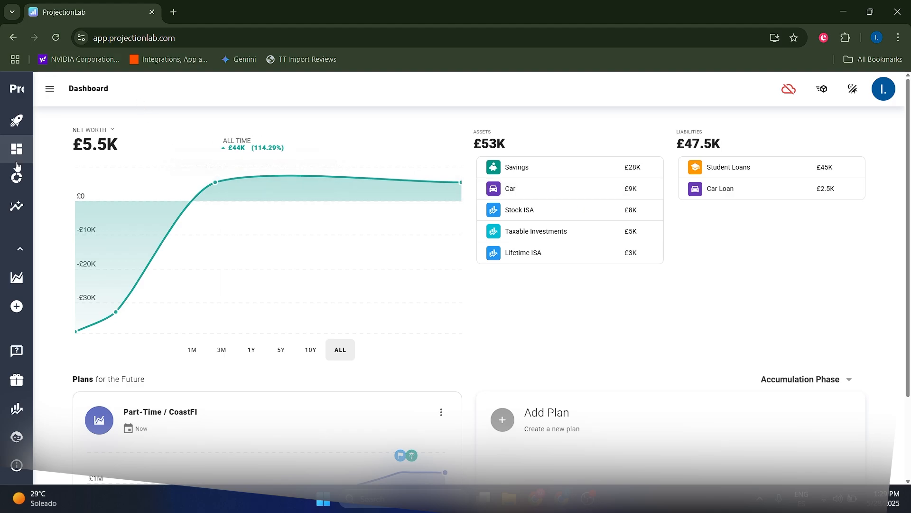
# - Switch the dashboard's net worth chart to Assets and finally to Liabilities
pyautogui.moveTo(17, 176)
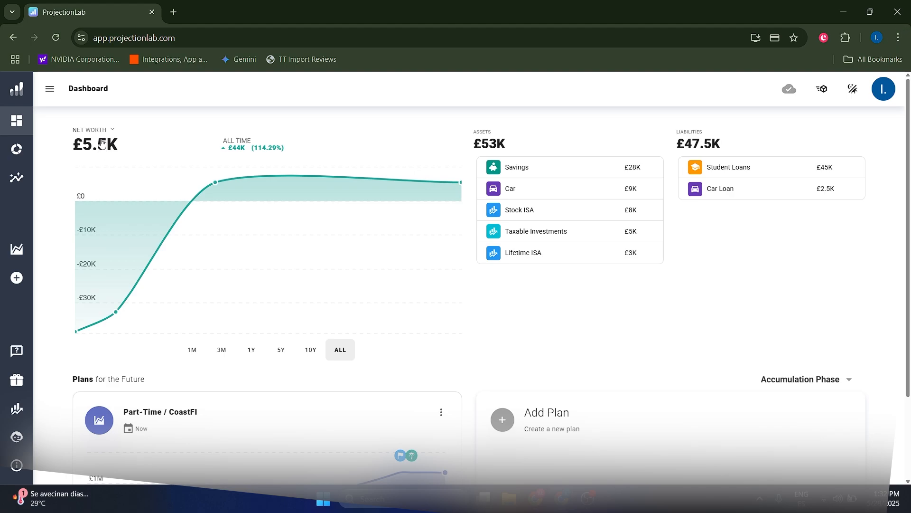
pyautogui.click(101, 138)
pyautogui.click(102, 158)
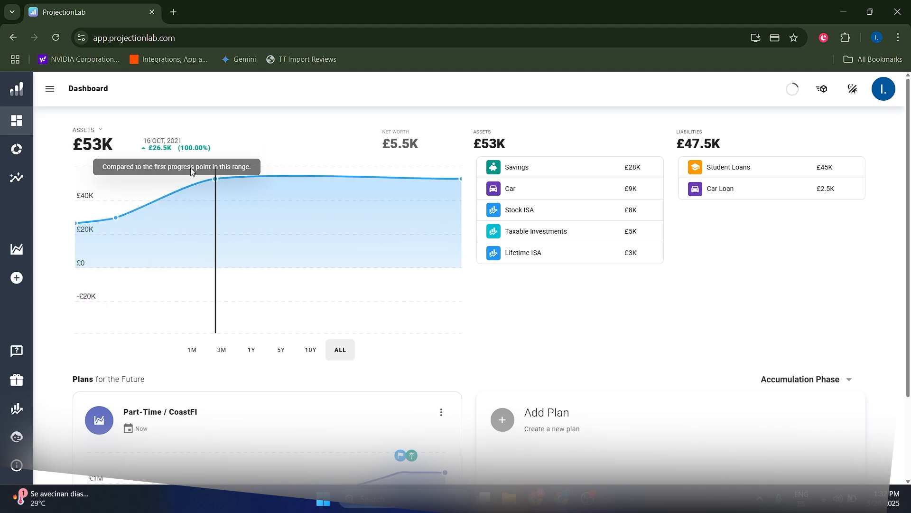
pyautogui.click(98, 135)
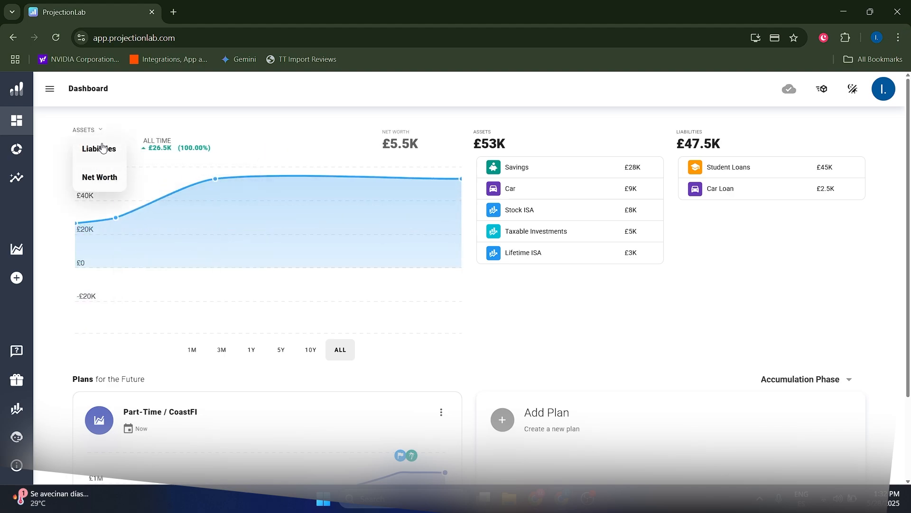
pyautogui.click(102, 148)
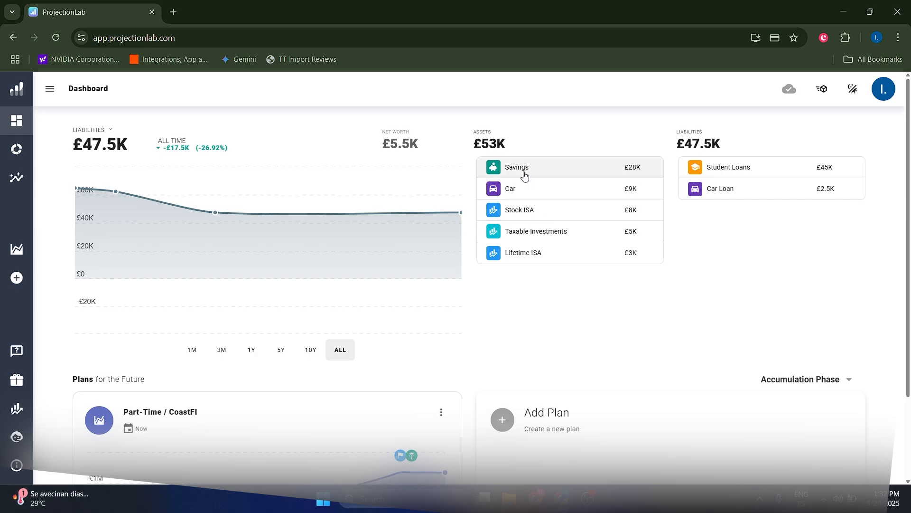
# - Open the Car entry from the dashboard's assets and review its details in Current Finances
pyautogui.click(516, 195)
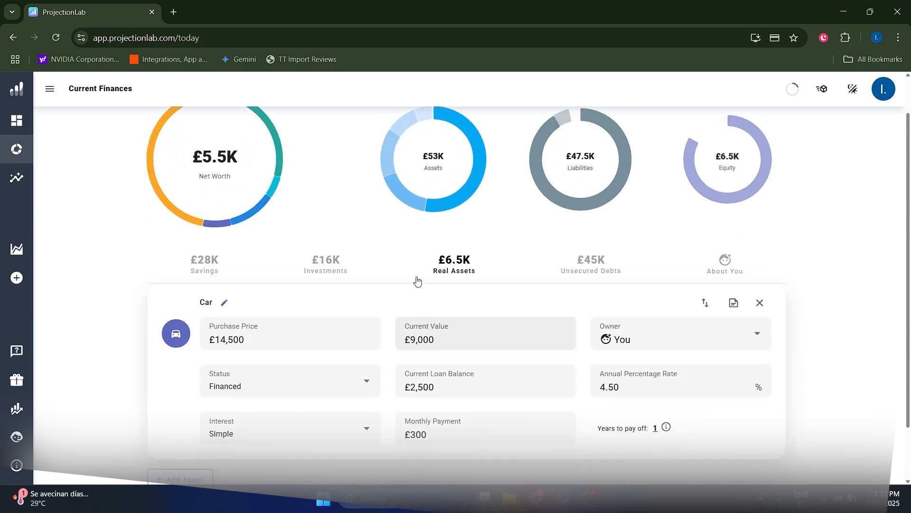
pyautogui.scroll(2, 418, 281)
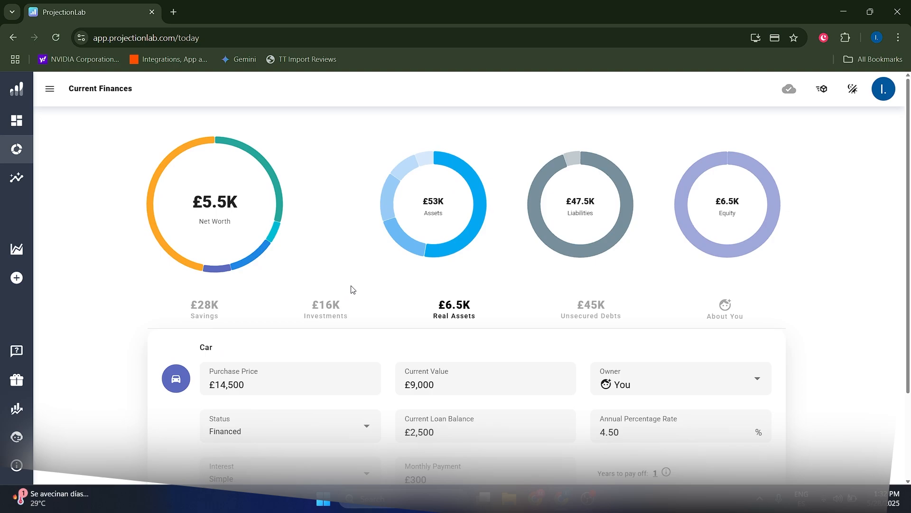
pyautogui.scroll(-3, 353, 288)
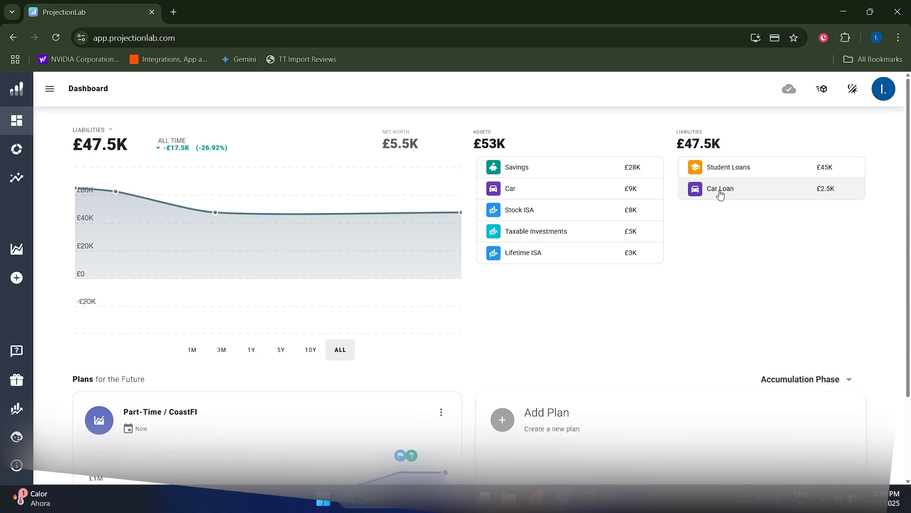
# - Open the Car Loan entry from the dashboard's liabilities and review its loan balance, interest and monthly payment
pyautogui.click(807, 198)
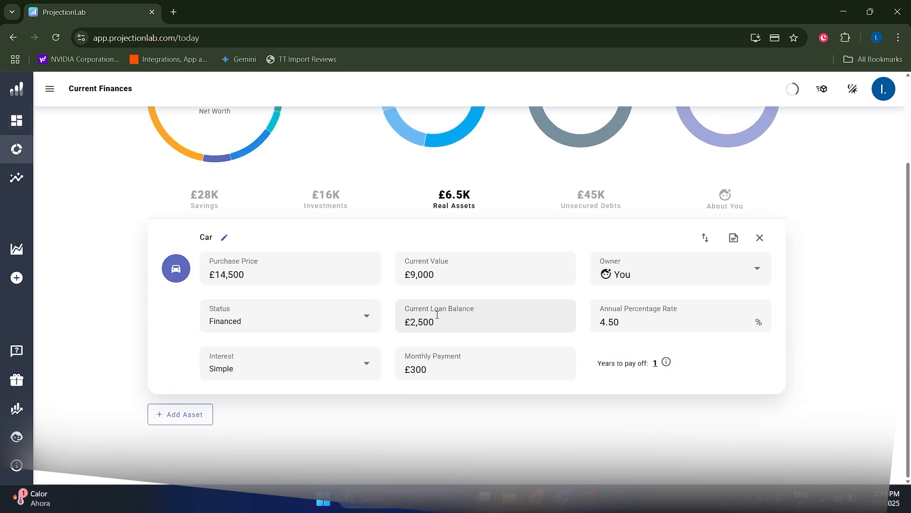
pyautogui.scroll(3, 447, 320)
pyautogui.scroll(-3, 280, 291)
pyautogui.scroll(3, 252, 288)
pyautogui.scroll(-2, 452, 403)
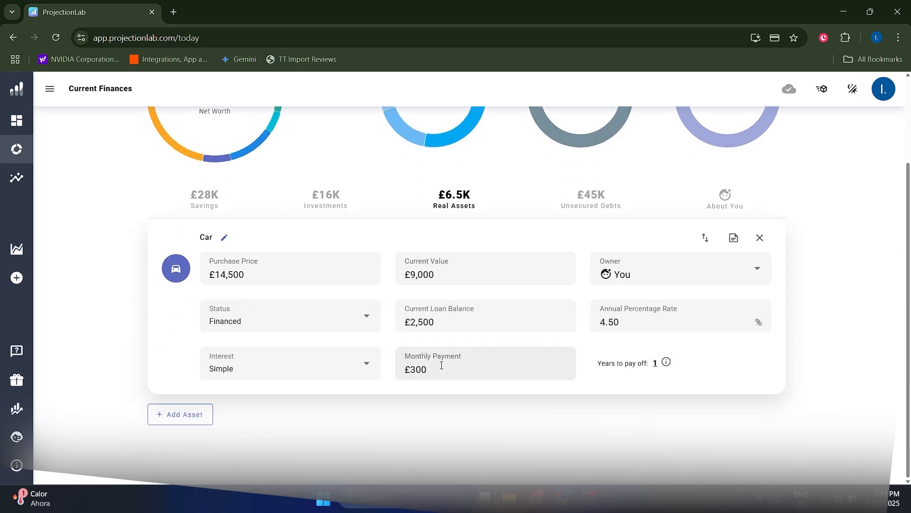
pyautogui.scroll(2, 453, 367)
# - Review the About You section of Current Finances, including the individual or couple planning options
pyautogui.click(10, 147)
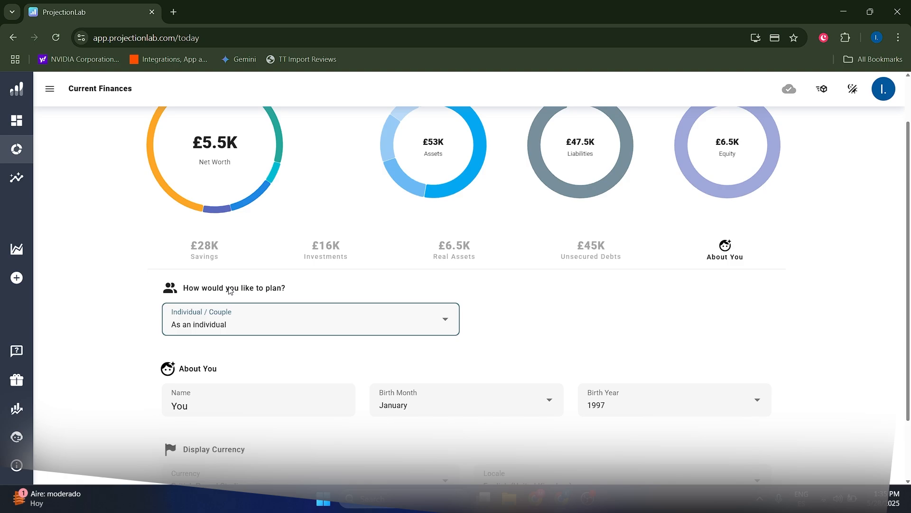
pyautogui.click(240, 323)
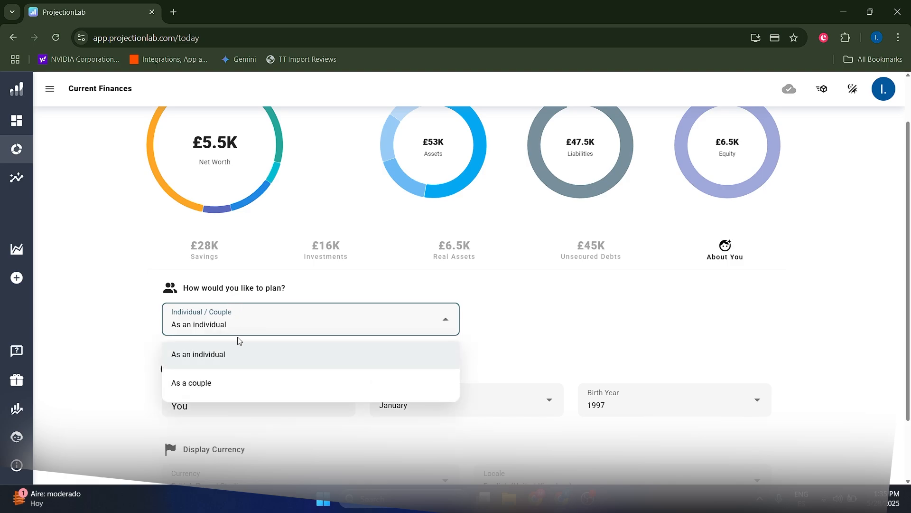
pyautogui.click(121, 330)
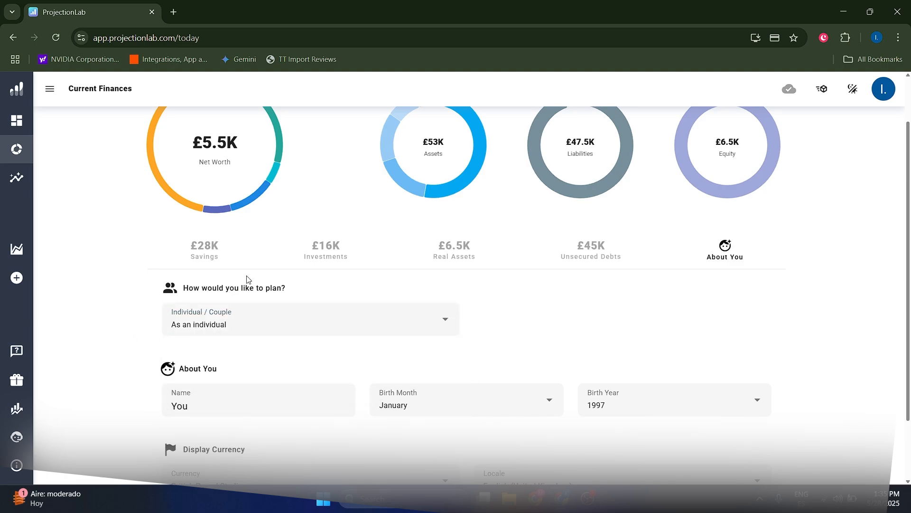
pyautogui.scroll(-1, 471, 310)
# - Open the Progress page, then collapse and re-expand the list of plans
pyautogui.click(16, 177)
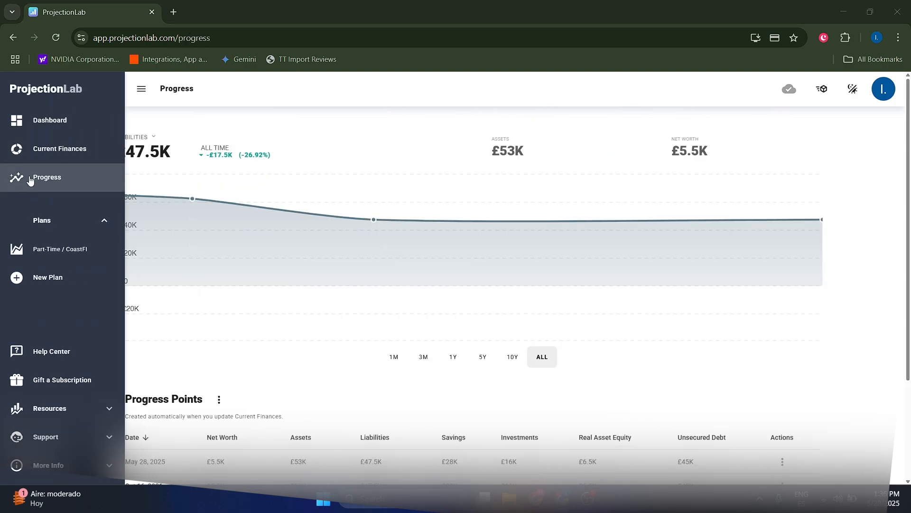
pyautogui.click(50, 221)
pyautogui.click(49, 221)
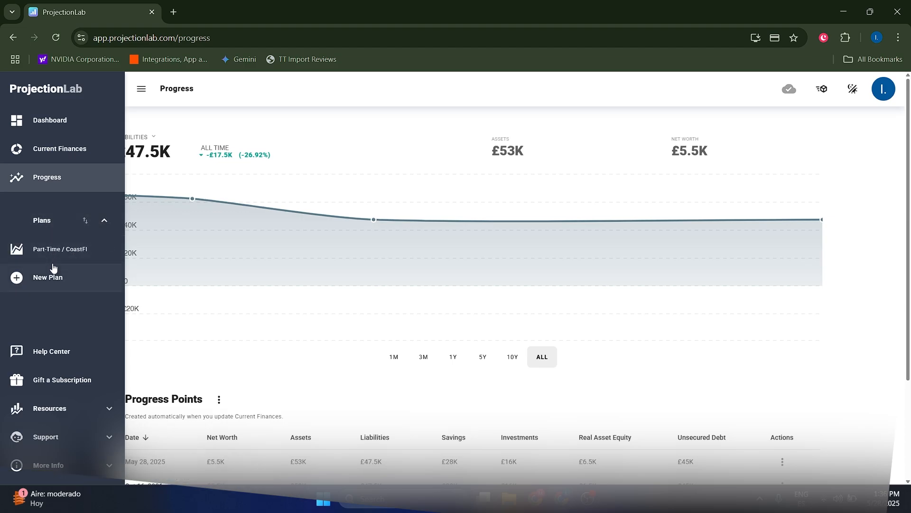
# - Create a new plan from scratch with the start date Now and the starting conditions Today
pyautogui.click(46, 282)
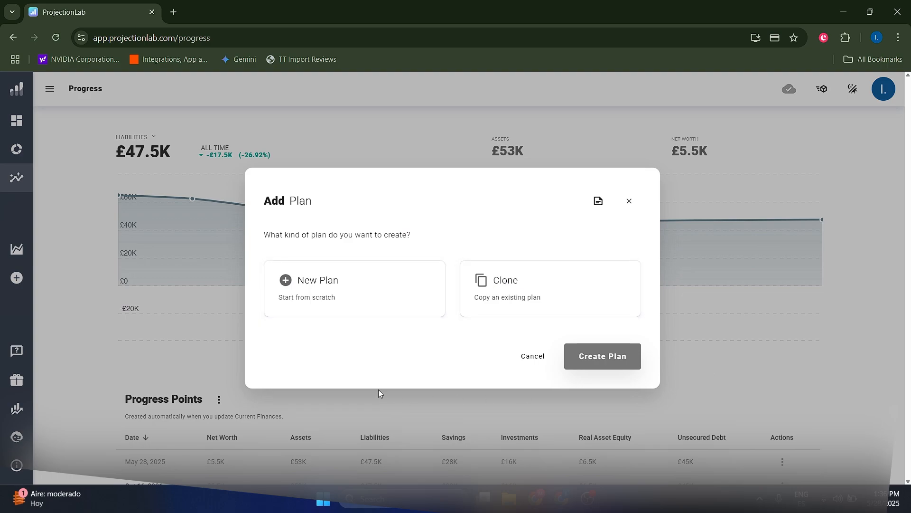
pyautogui.click(310, 317)
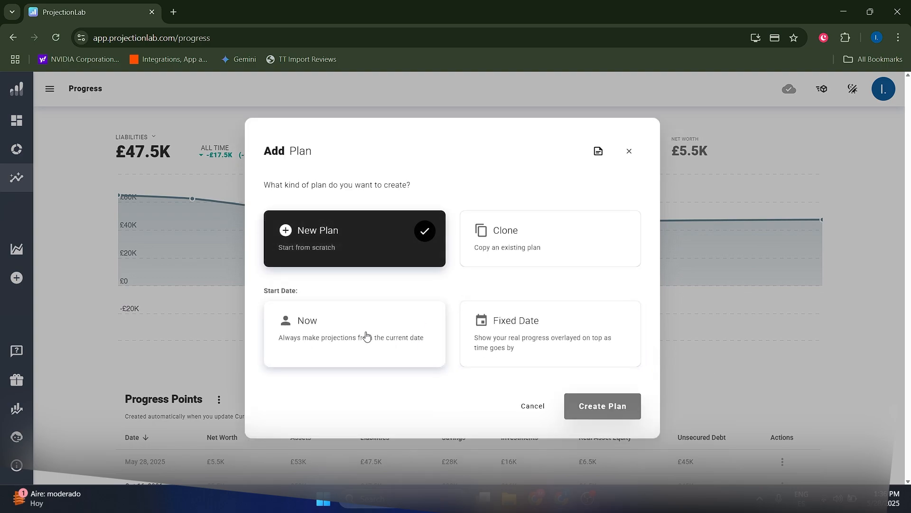
pyautogui.click(323, 333)
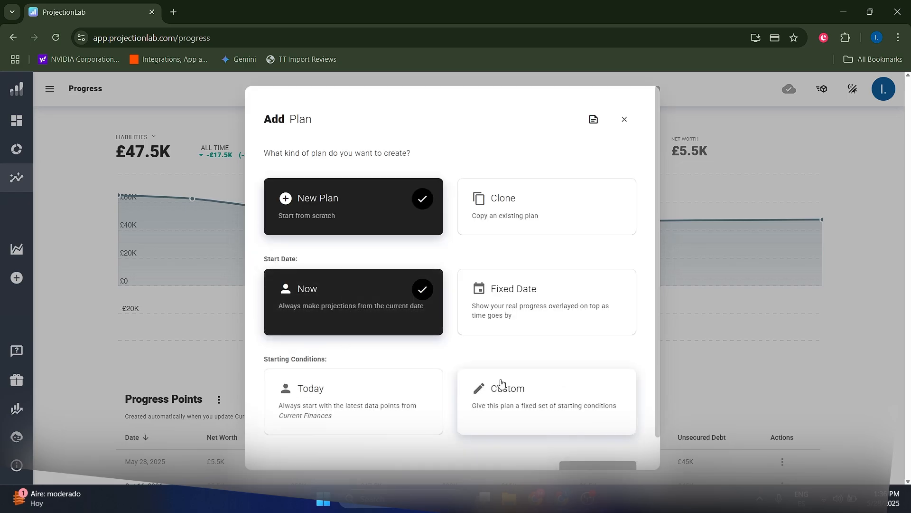
pyautogui.scroll(-2, 358, 380)
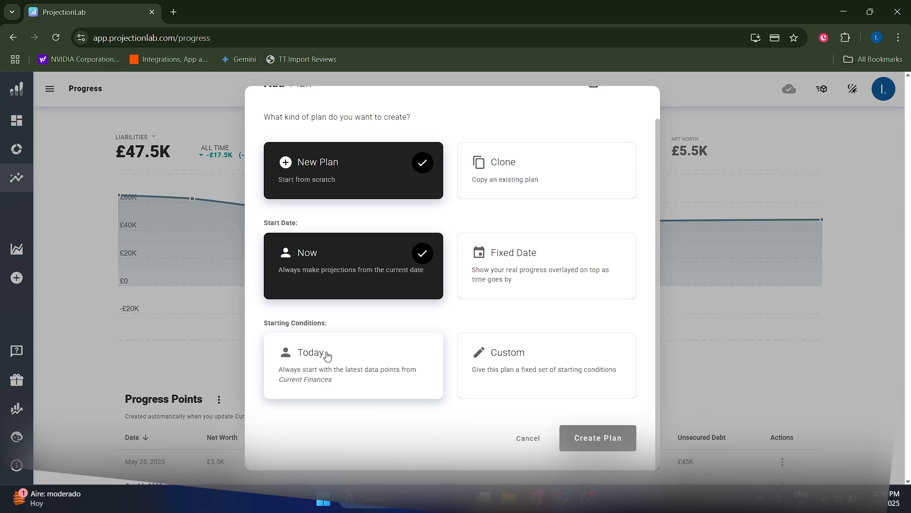
pyautogui.click(343, 379)
pyautogui.click(583, 448)
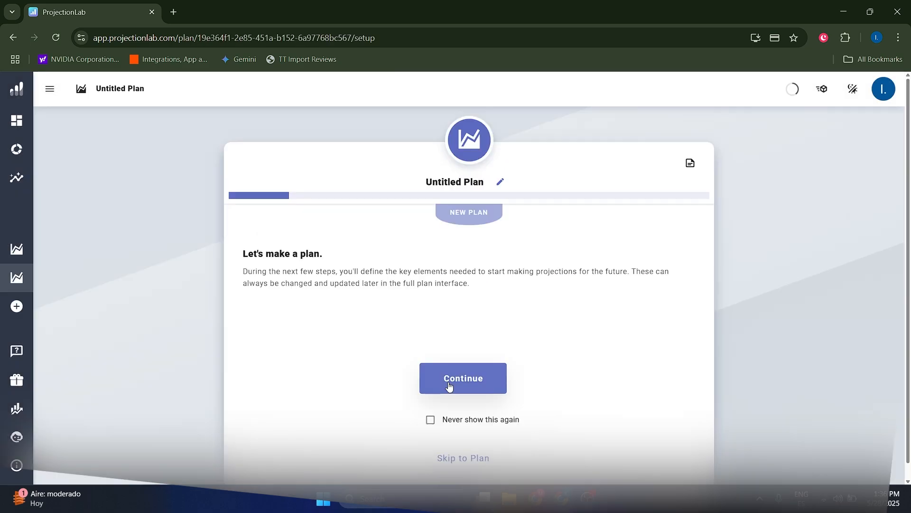
# - Continue the plan setup to the milestones and set Retirement to before age 67
pyautogui.click(449, 386)
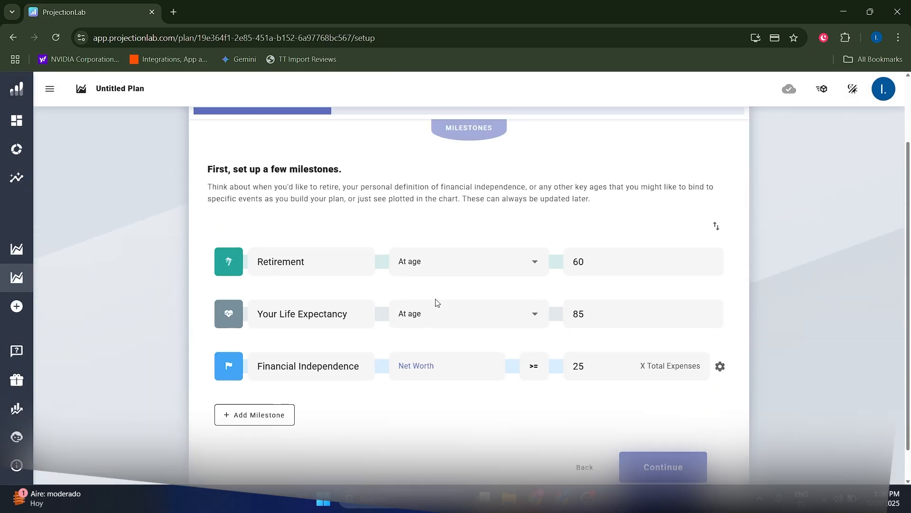
pyautogui.scroll(-3, 315, 331)
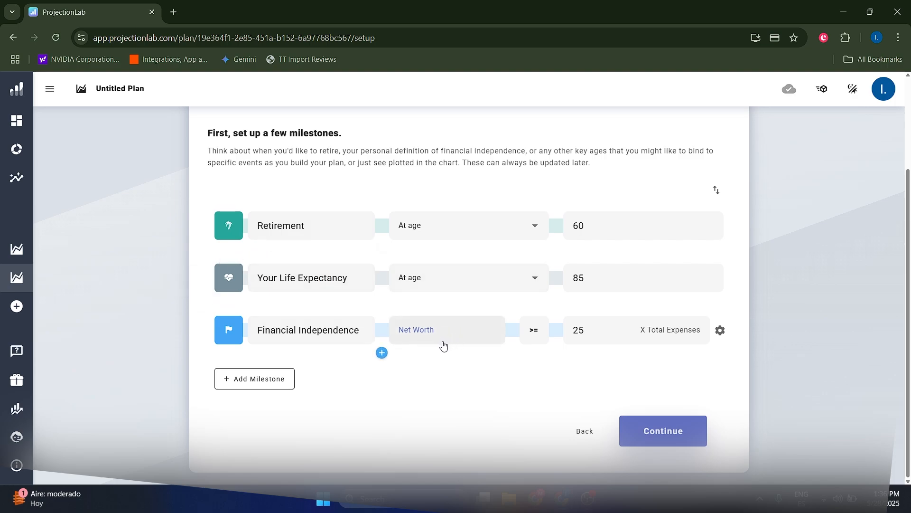
pyautogui.click(425, 232)
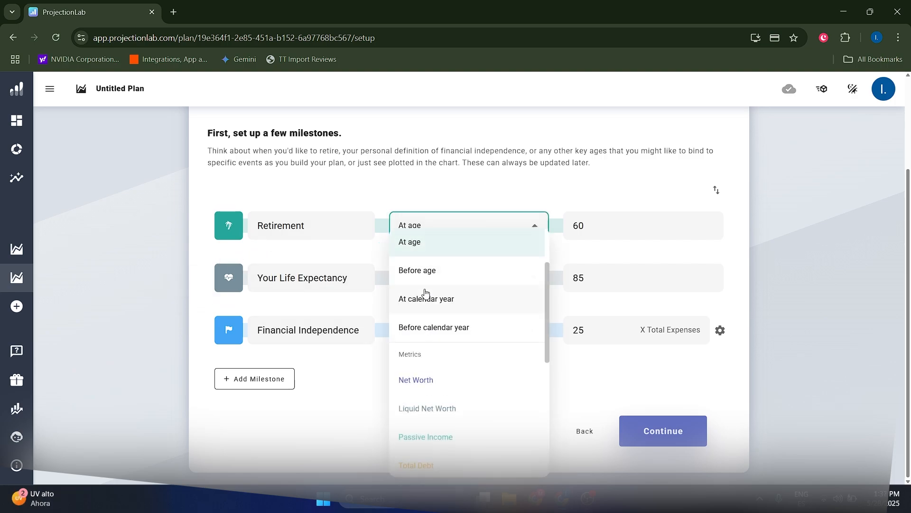
pyautogui.click(477, 267)
pyautogui.click(601, 223)
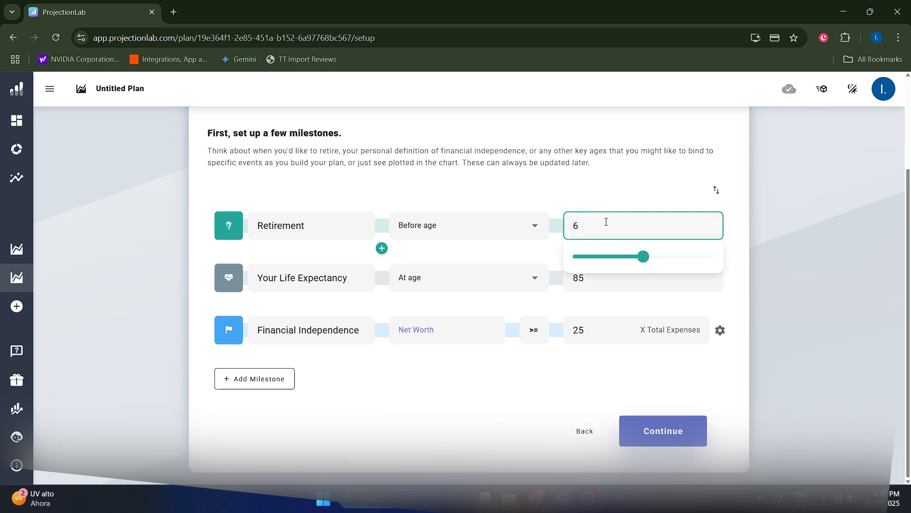
pyautogui.click(561, 200)
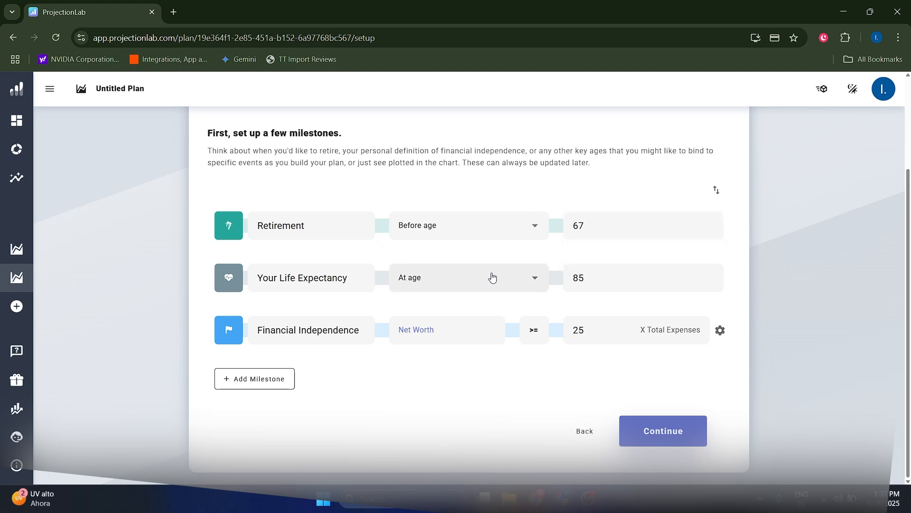
# - Set the Your Life Expectancy milestone to age 90 and base the Financial Independence milestone on Passive Income
pyautogui.click(466, 275)
pyautogui.click(606, 279)
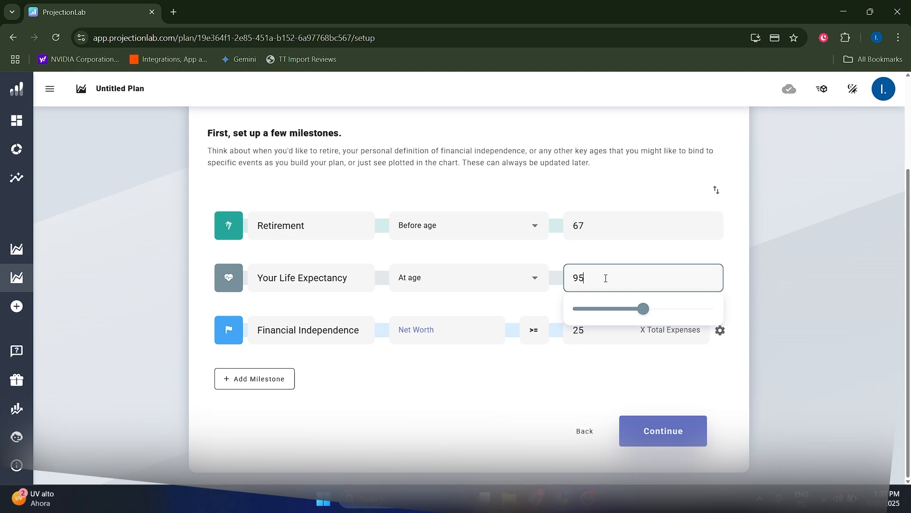
pyautogui.click(395, 348)
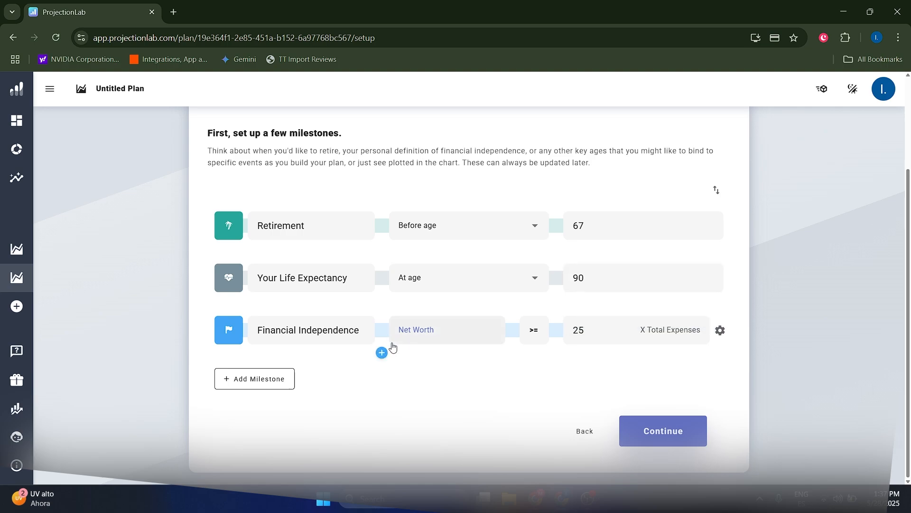
pyautogui.click(425, 341)
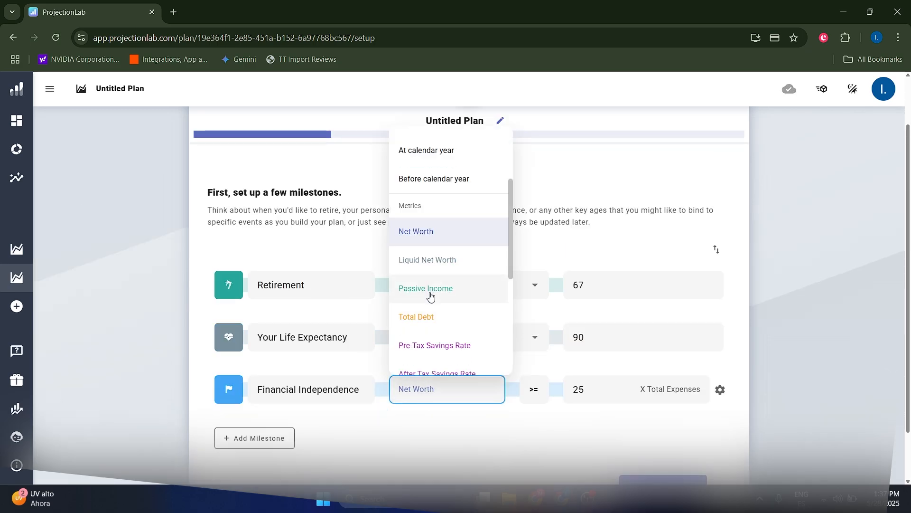
pyautogui.click(430, 290)
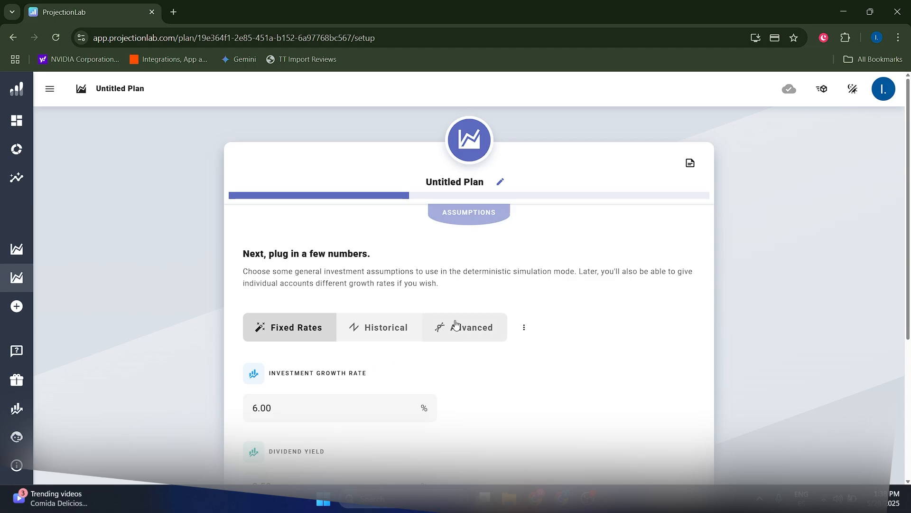
# - Switch the plan's investment assumptions to Historical
pyautogui.scroll(-4, 405, 352)
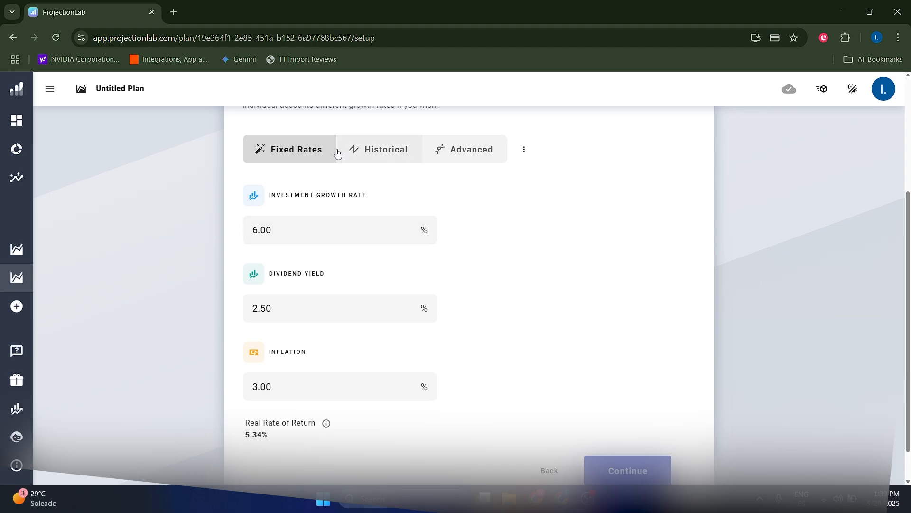
pyautogui.click(356, 157)
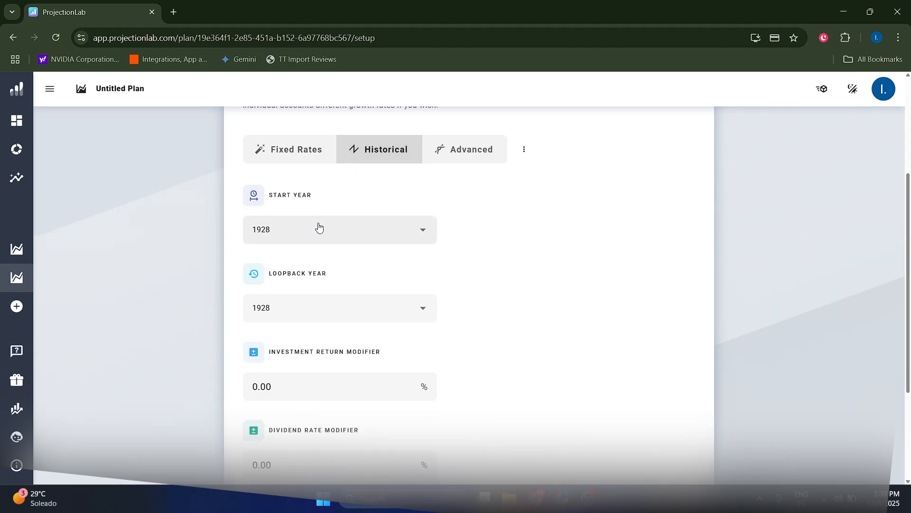
# - Switch the investment assumptions to Advanced and lower the Investment Growth Rate curve to 5.00% at age 58
pyautogui.scroll(-3, 317, 230)
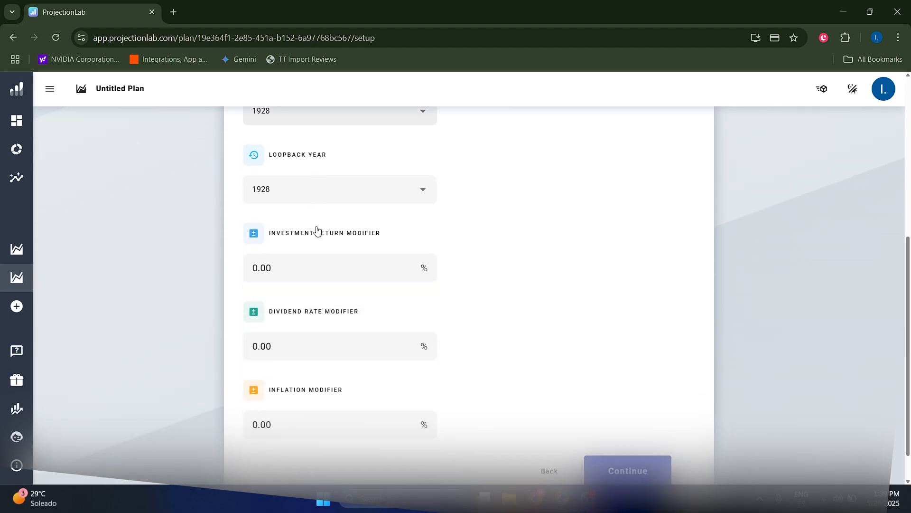
pyautogui.scroll(5, 464, 269)
pyautogui.click(464, 268)
pyautogui.scroll(-4, 464, 268)
pyautogui.scroll(4, 464, 278)
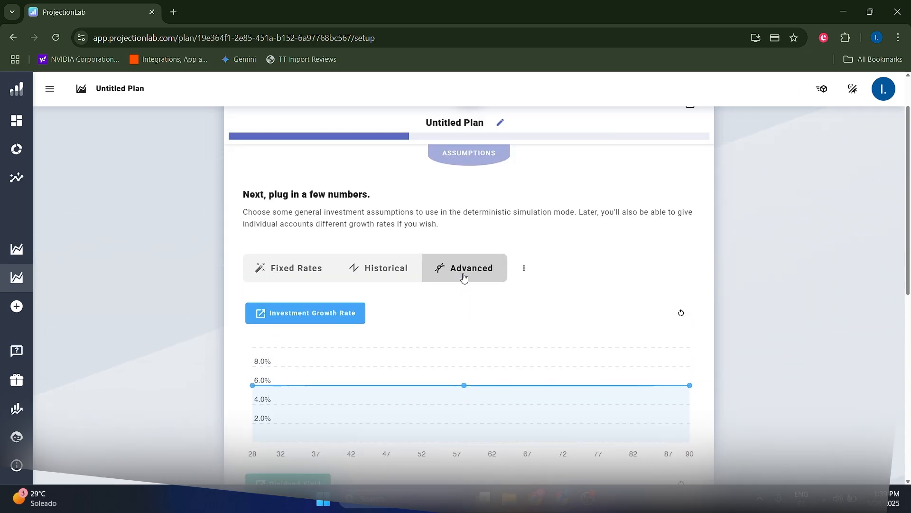
pyautogui.scroll(1, 431, 297)
pyautogui.scroll(-1, 433, 300)
pyautogui.scroll(-2, 447, 278)
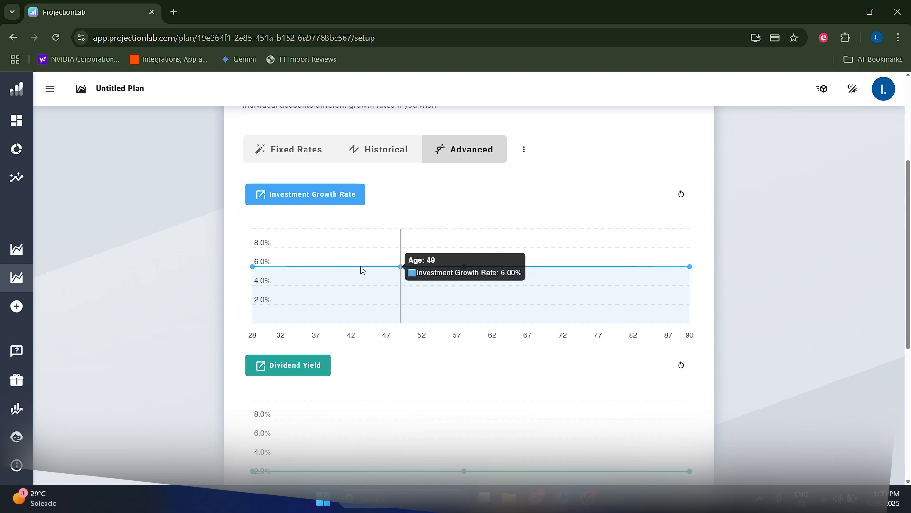
pyautogui.moveTo(461, 267); pyautogui.dragTo(366, 274)
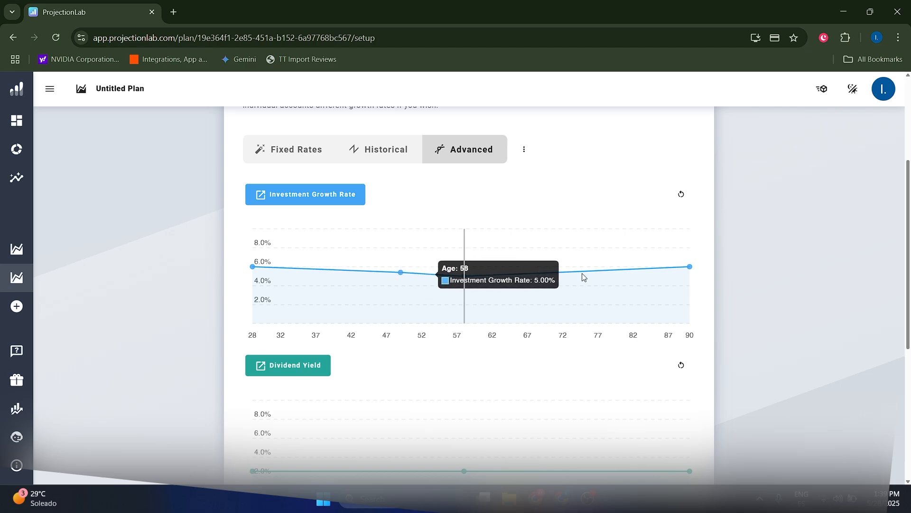
pyautogui.scroll(-6, 726, 282)
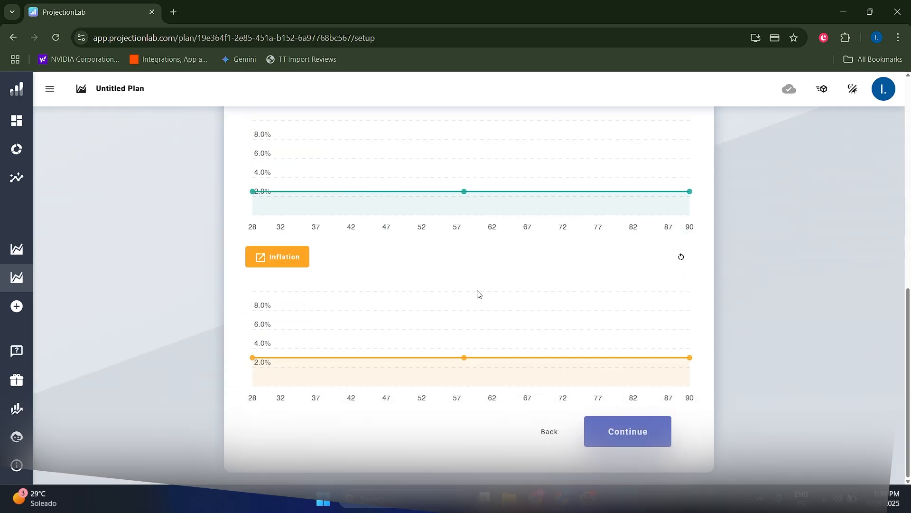
pyautogui.scroll(10, 333, 355)
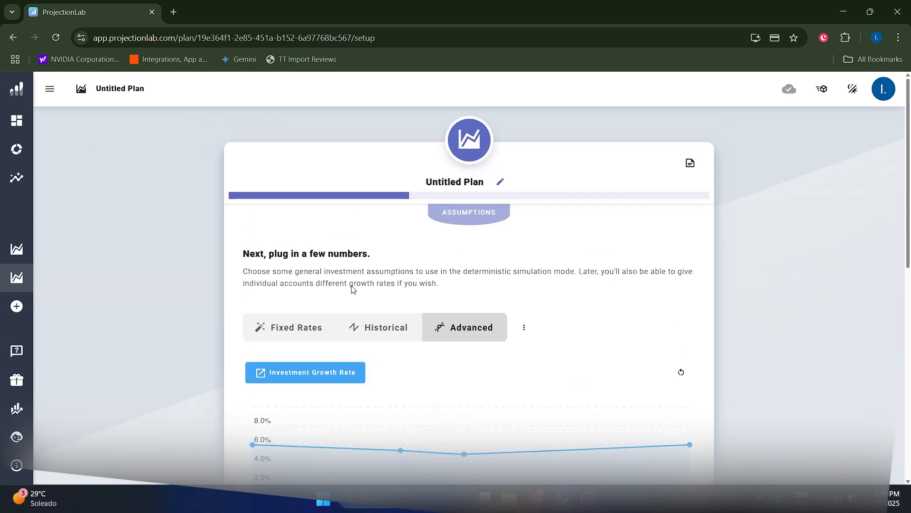
# - Set the investment assumptions to Fixed Rates and start adding a source of income
pyautogui.click(287, 332)
pyautogui.scroll(-5, 432, 317)
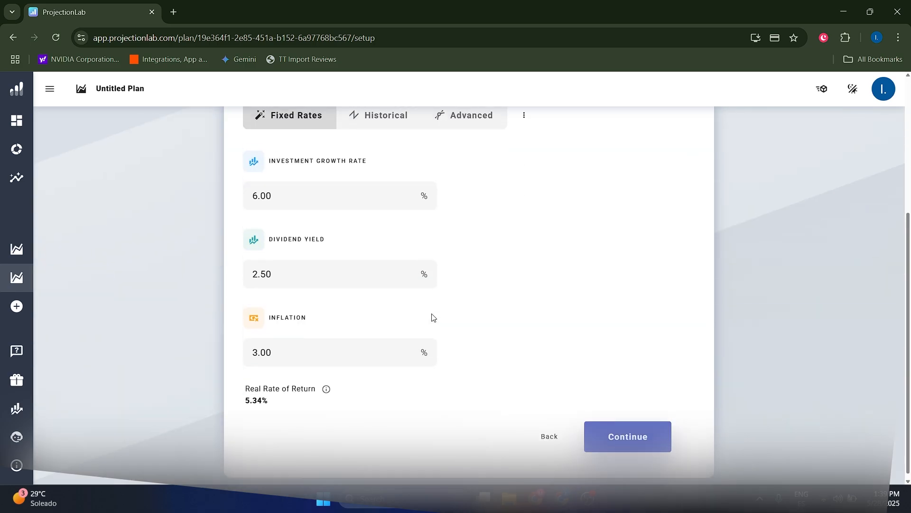
pyautogui.click(616, 441)
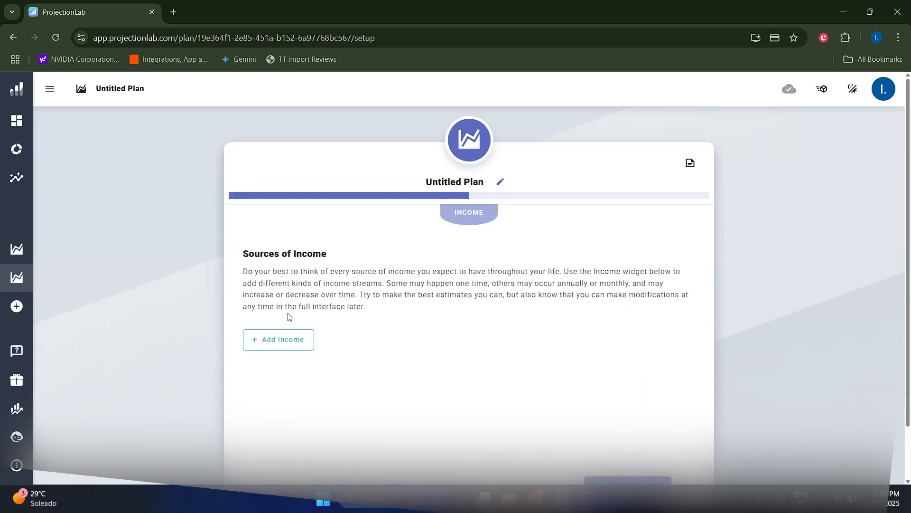
pyautogui.click(304, 340)
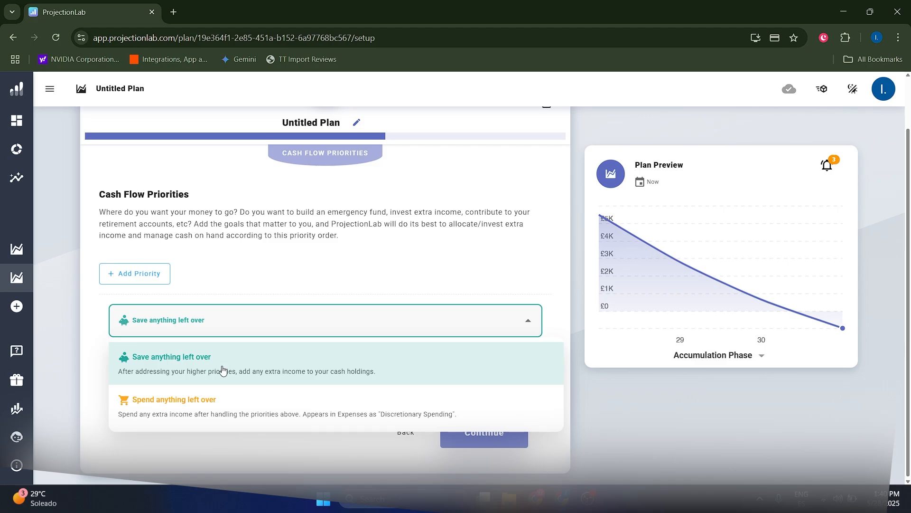
# - Set the leftover money option in Cash Flow Priorities to Save anything left over and continue the plan setup
pyautogui.click(223, 370)
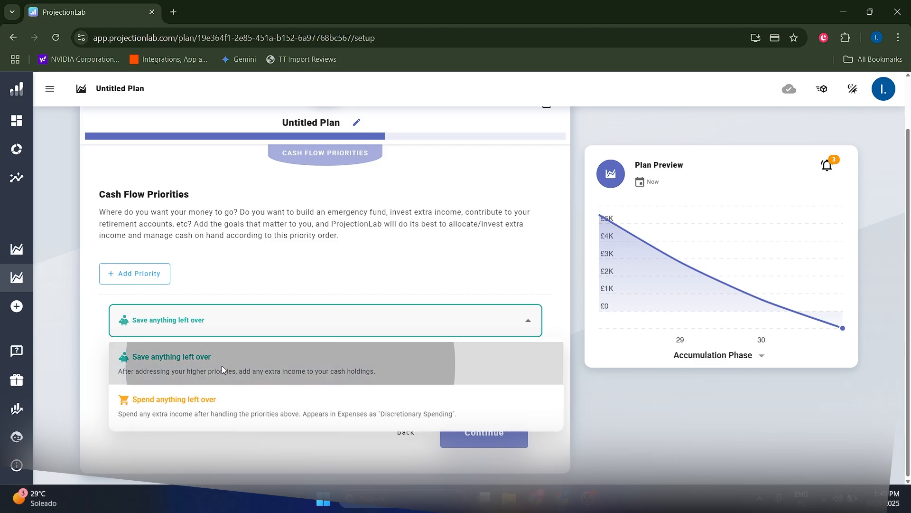
pyautogui.click(500, 433)
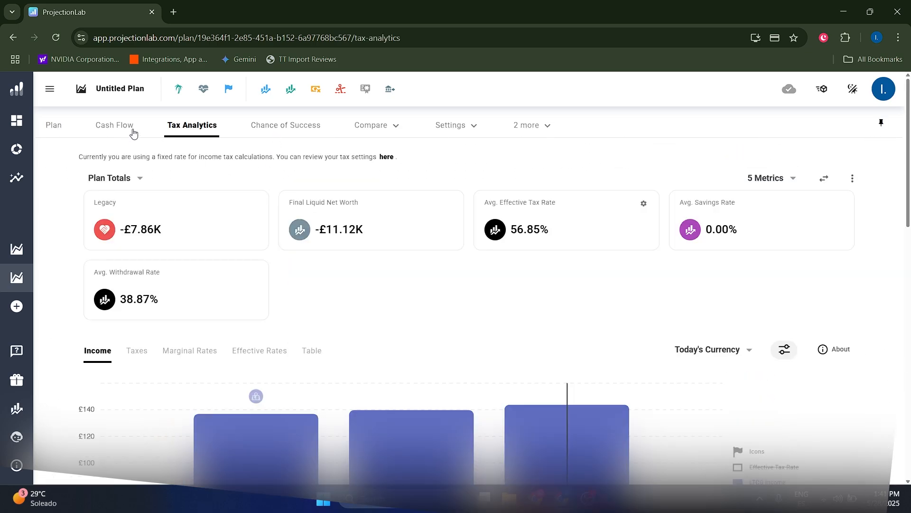
# - Look over the plan's Cash Flow and Tax Analytics, and run the Chance of Success simulation
pyautogui.click(133, 133)
pyautogui.click(210, 135)
pyautogui.click(291, 126)
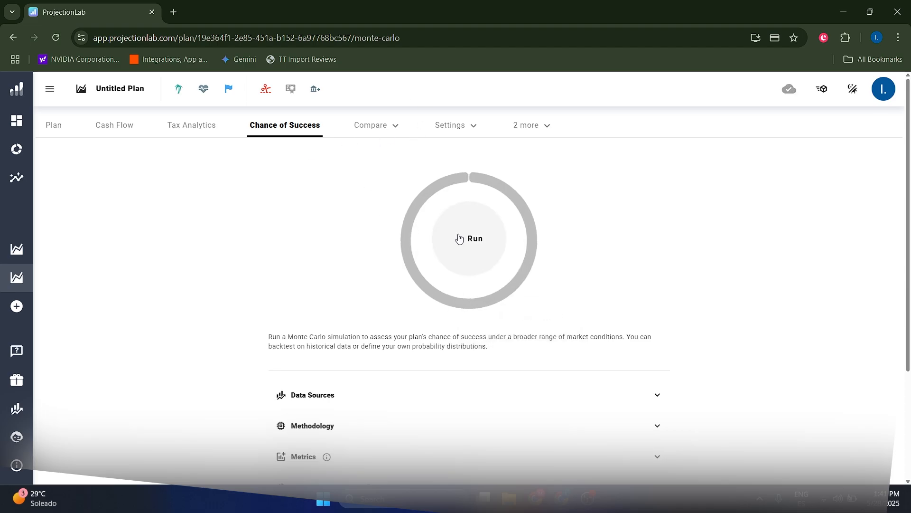
pyautogui.click(459, 239)
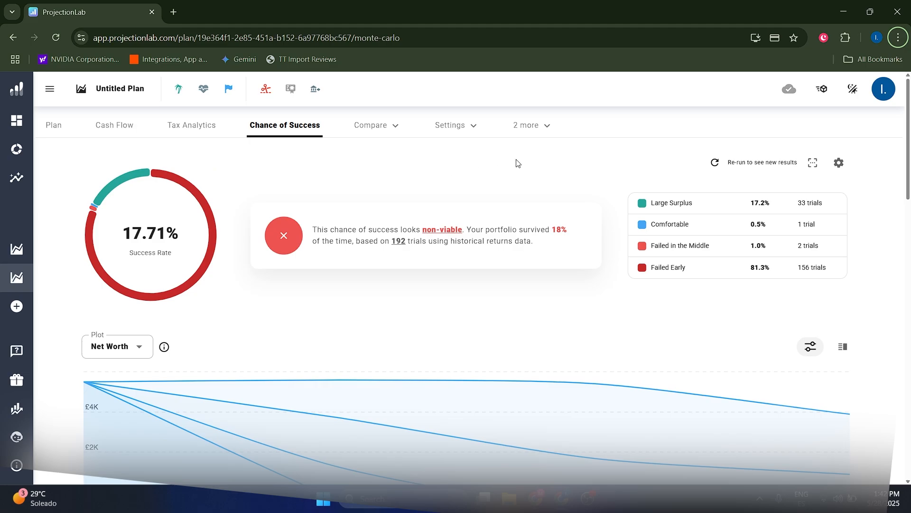
# - Examine the simulation's success rate, net worth plot, milestones and trials by start year
pyautogui.scroll(-5, 362, 230)
pyautogui.scroll(5, 368, 240)
pyautogui.scroll(-10, 722, 282)
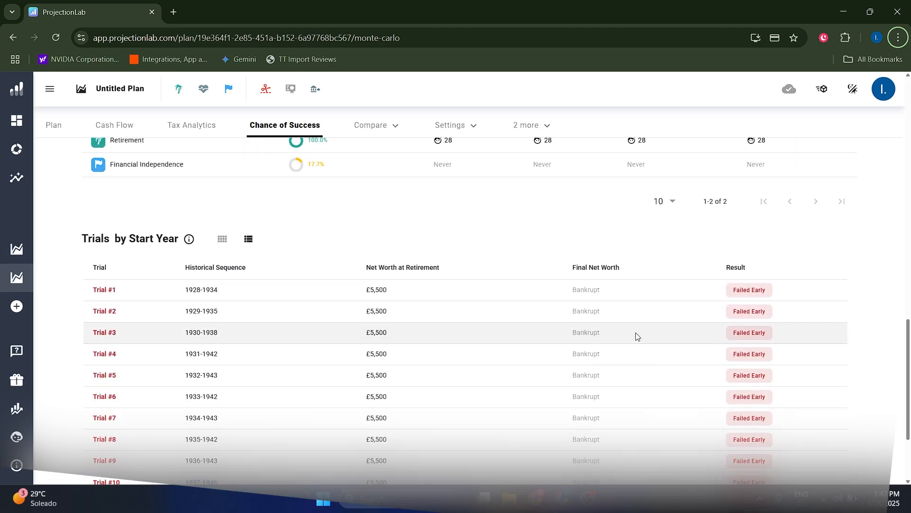
pyautogui.scroll(10, 637, 336)
pyautogui.scroll(-10, 304, 262)
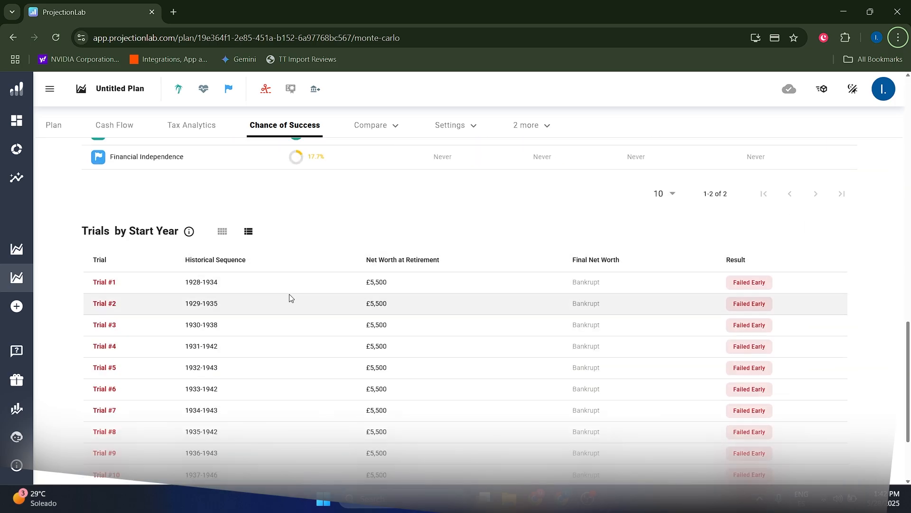
pyautogui.scroll(-3, 242, 275)
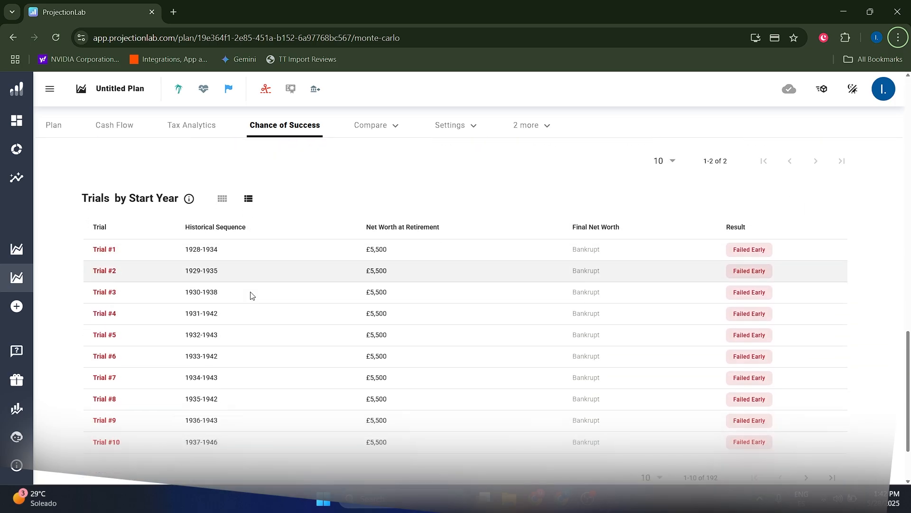
pyautogui.scroll(12, 286, 285)
# - Start a What If comparison and examine the plan's net worth against the baseline
pyautogui.click(375, 125)
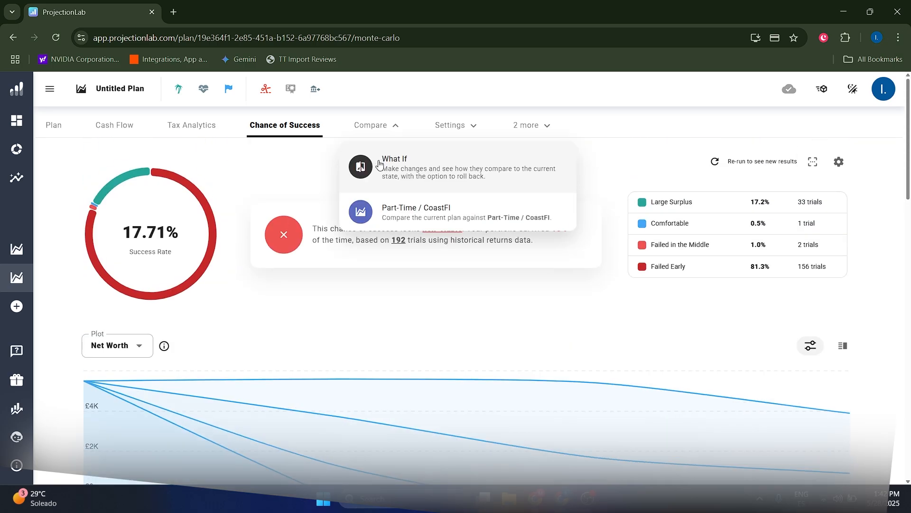
pyautogui.click(386, 174)
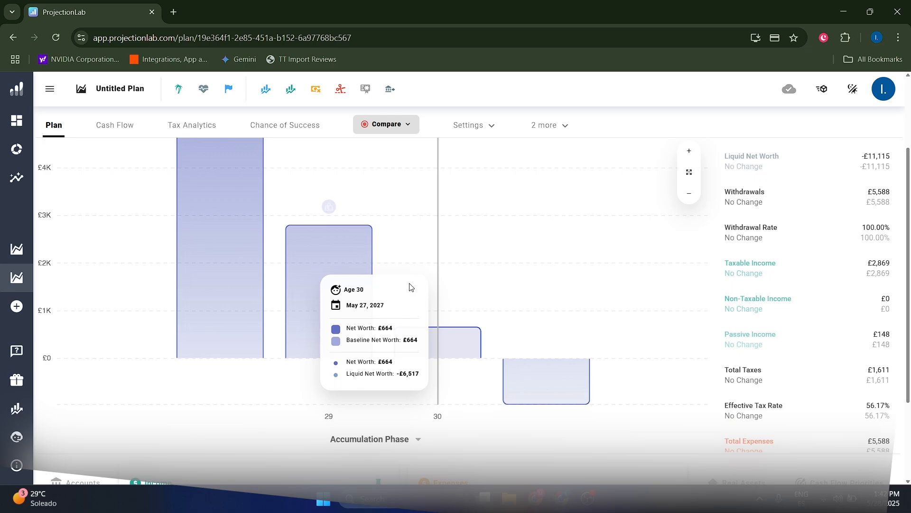
pyautogui.scroll(-3, 292, 256)
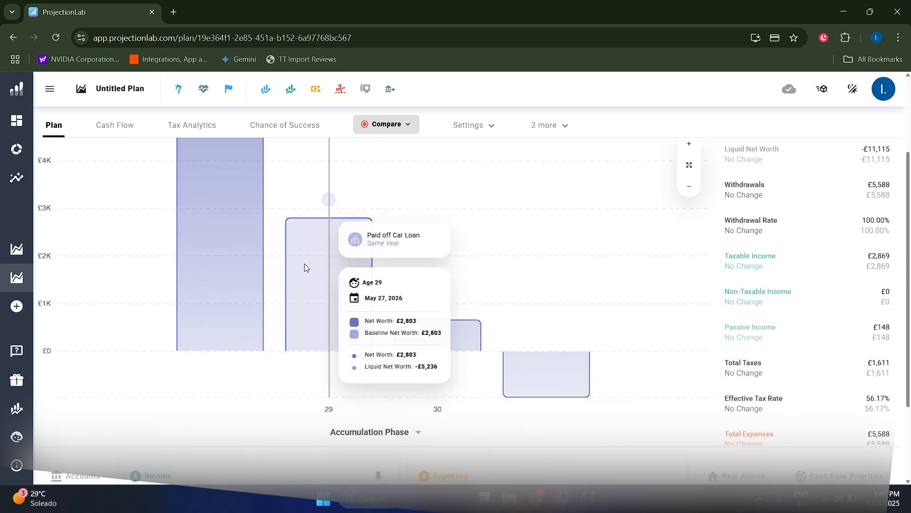
pyautogui.scroll(3, 322, 264)
# - Examine the Stacked Net Worth chart, the yearly metrics beside it and the income and expense entries below
pyautogui.moveTo(44, 161)
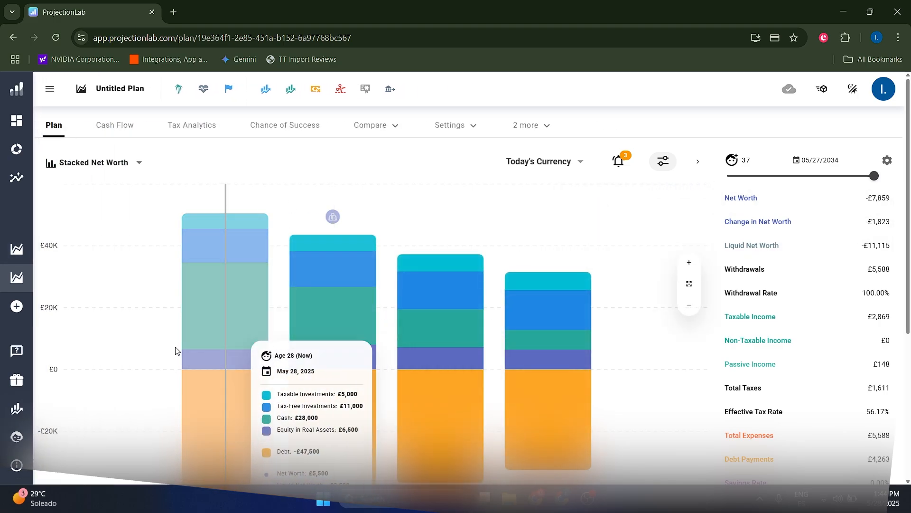
pyautogui.scroll(-5, 185, 319)
pyautogui.scroll(5, 214, 320)
pyautogui.scroll(-2, 745, 325)
pyautogui.scroll(2, 794, 304)
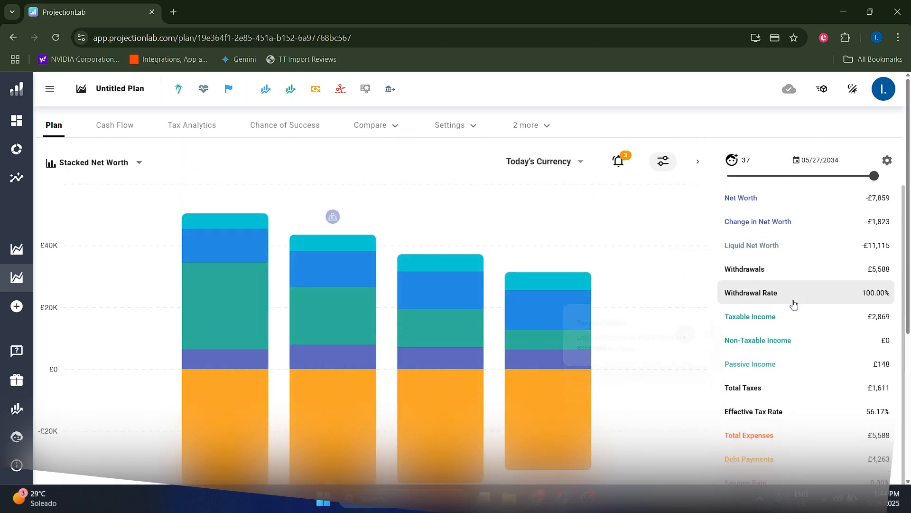
pyautogui.scroll(-2, 794, 304)
pyautogui.scroll(-5, 504, 237)
pyautogui.scroll(5, 502, 185)
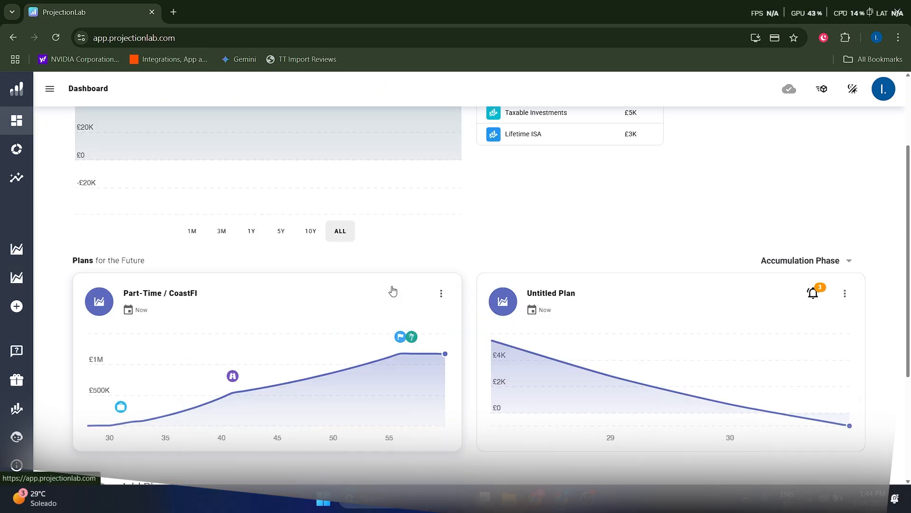
# - Review the dashboard's assets and liabilities and compare the Part-Time / CoastFI and Untitled Plan previews
pyautogui.scroll(3, 393, 290)
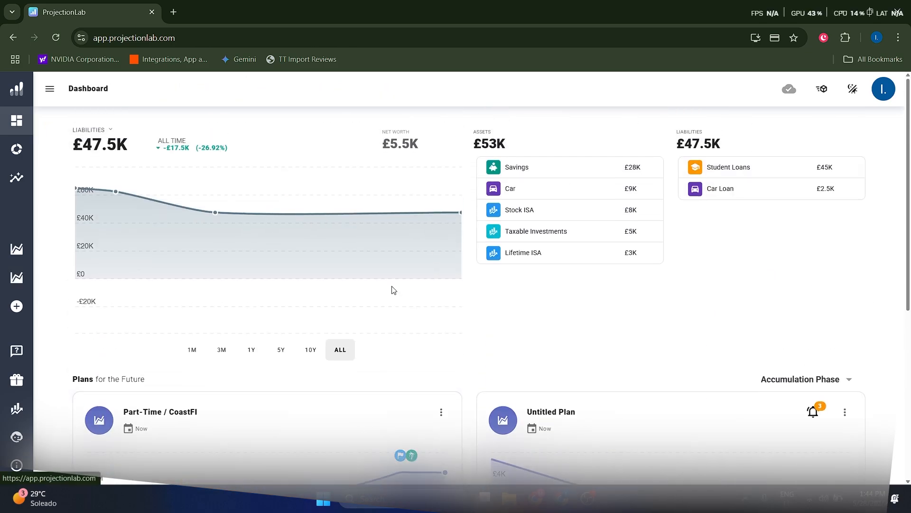
pyautogui.scroll(-5, 576, 236)
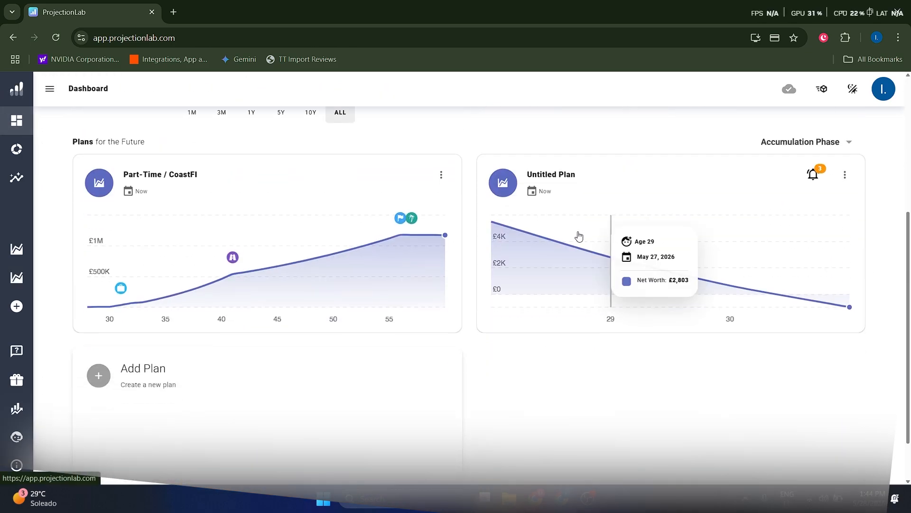
pyautogui.scroll(-1, 489, 284)
pyautogui.scroll(2, 404, 333)
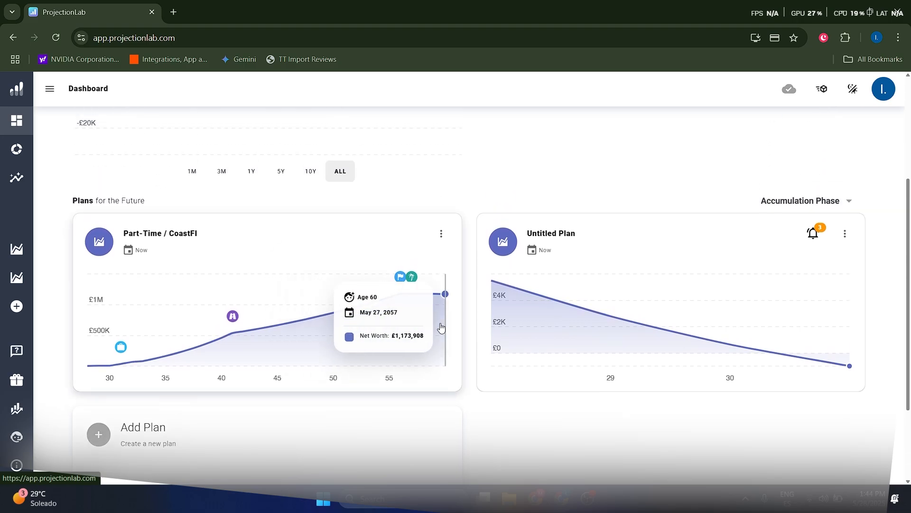
pyautogui.scroll(-3, 792, 329)
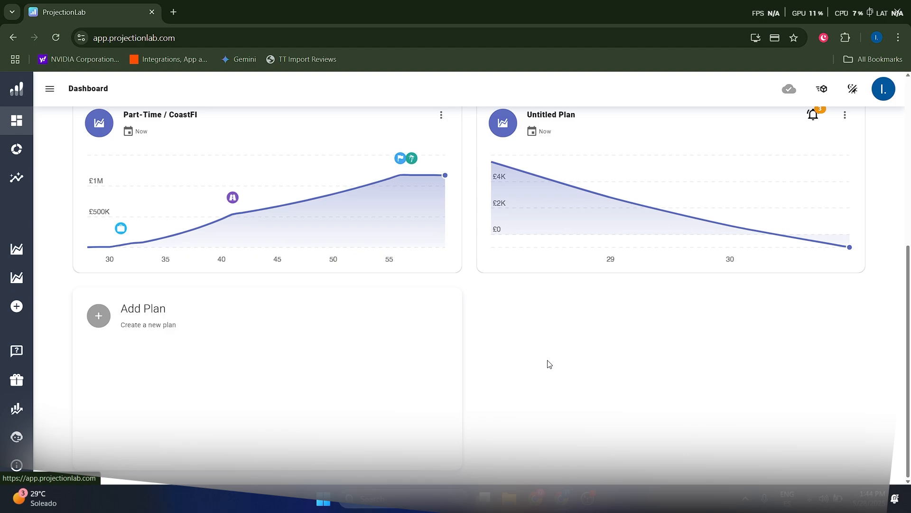
pyautogui.scroll(6, 546, 365)
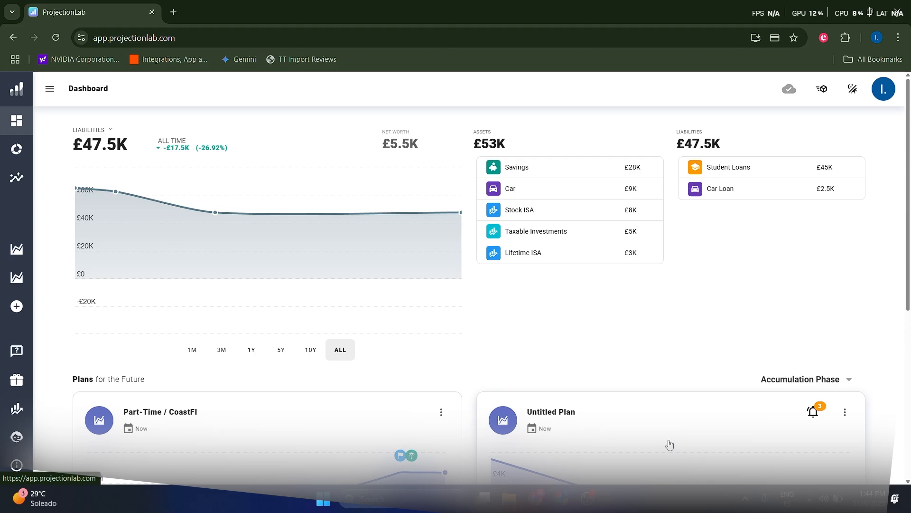
# - Open Untitled Plan and view its alerts
pyautogui.click(814, 412)
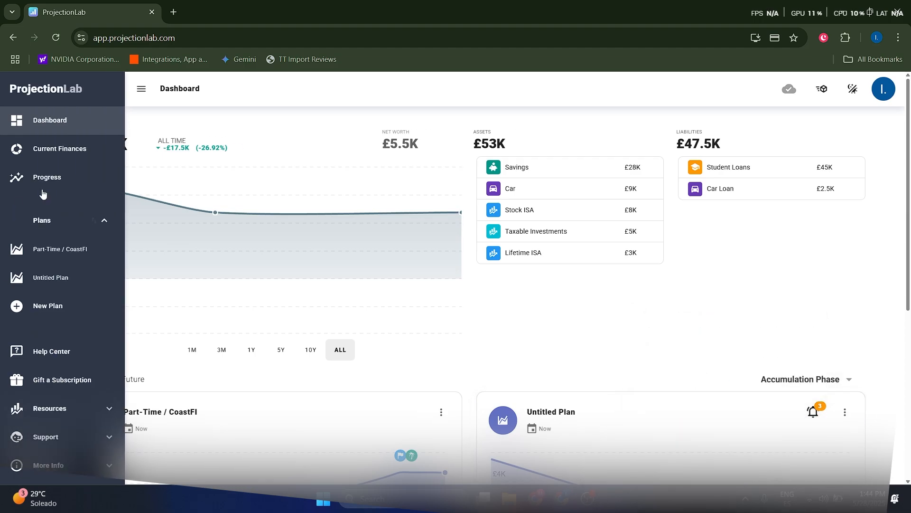
pyautogui.click(18, 179)
pyautogui.click(79, 278)
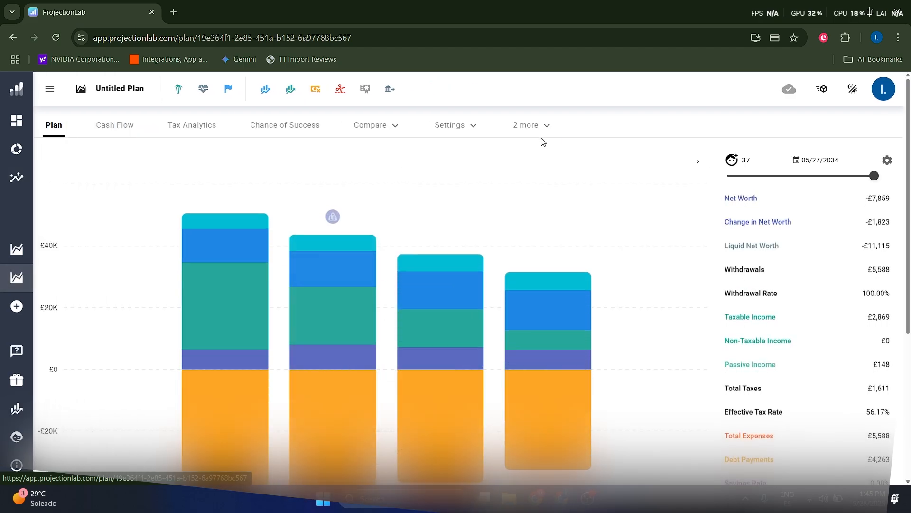
pyautogui.click(618, 164)
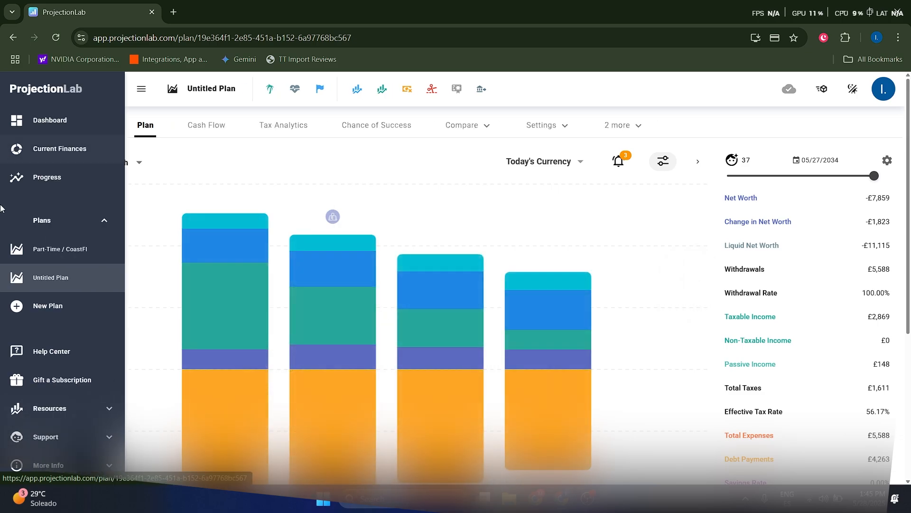
# - Look through Untitled Plan's chart, metrics, income and expenses
pyautogui.scroll(-5, 613, 302)
pyautogui.scroll(5, 610, 305)
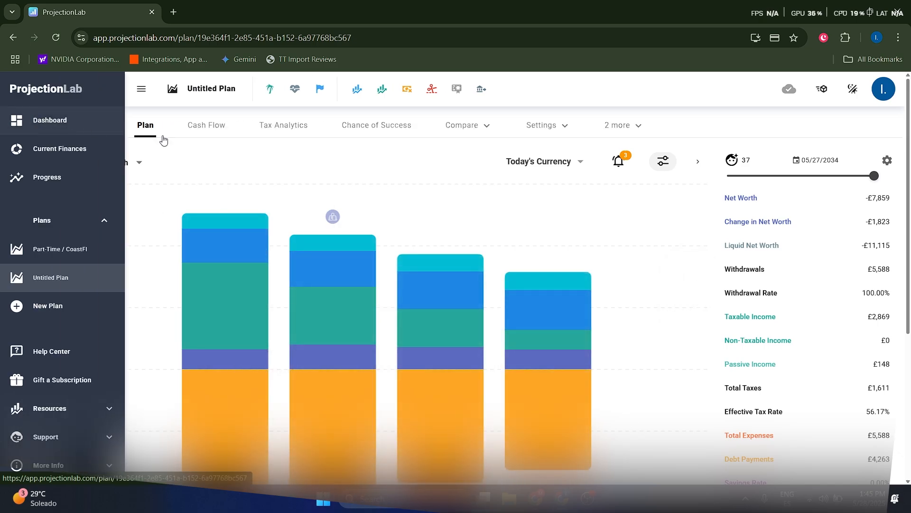
pyautogui.scroll(-5, 692, 348)
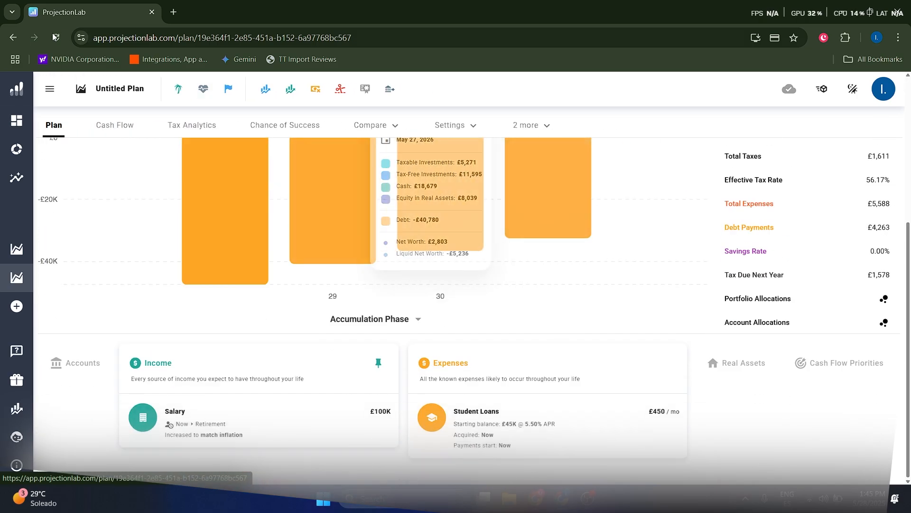
# - Return to the dashboard and look over the balances and plan previews
pyautogui.click(35, 91)
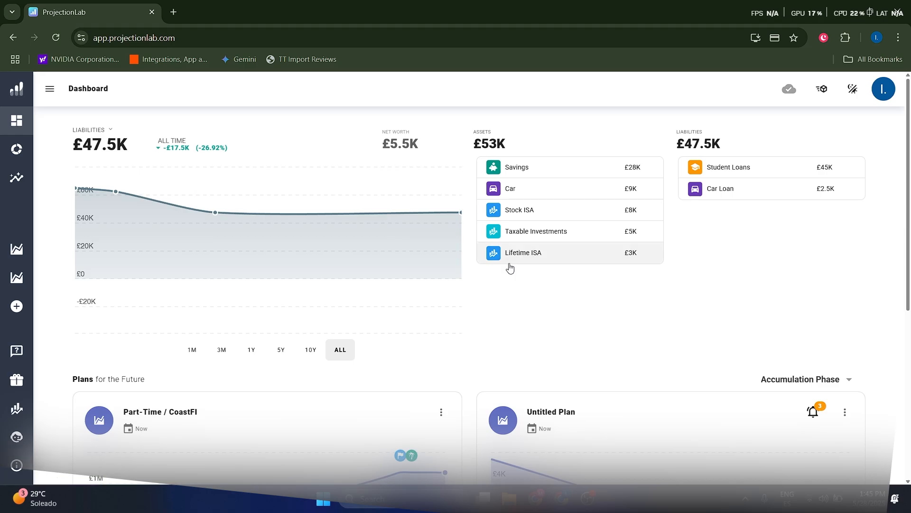
pyautogui.scroll(-5, 520, 277)
pyautogui.scroll(5, 533, 313)
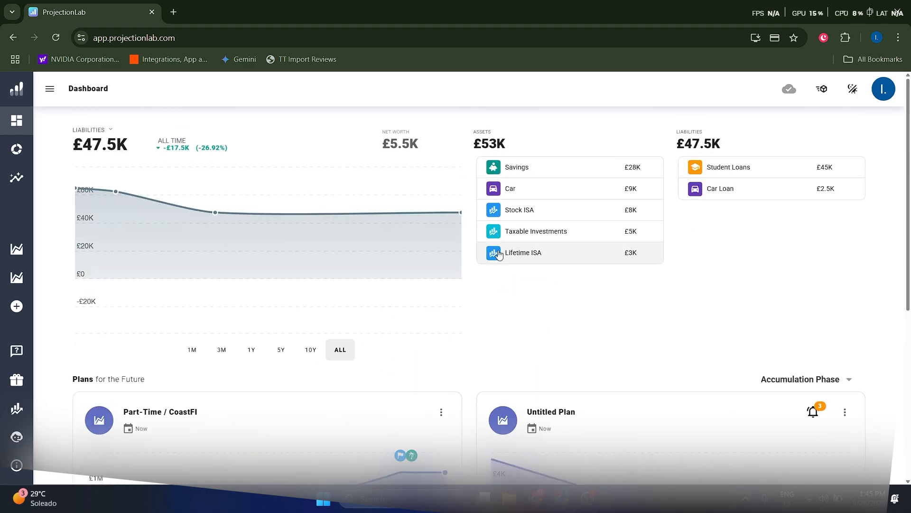